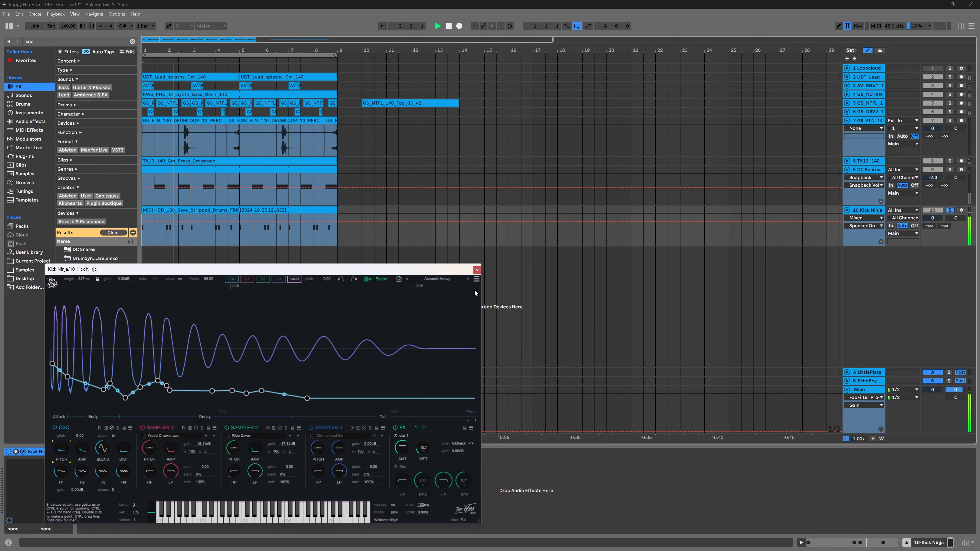
Close the Kick Ninja instrument window and add the Snapback plug-in to the Kick Ninja track.
{"action": "left_click", "coordinate": [476, 270]}
{"action": "double_click", "coordinate": [106, 294]}
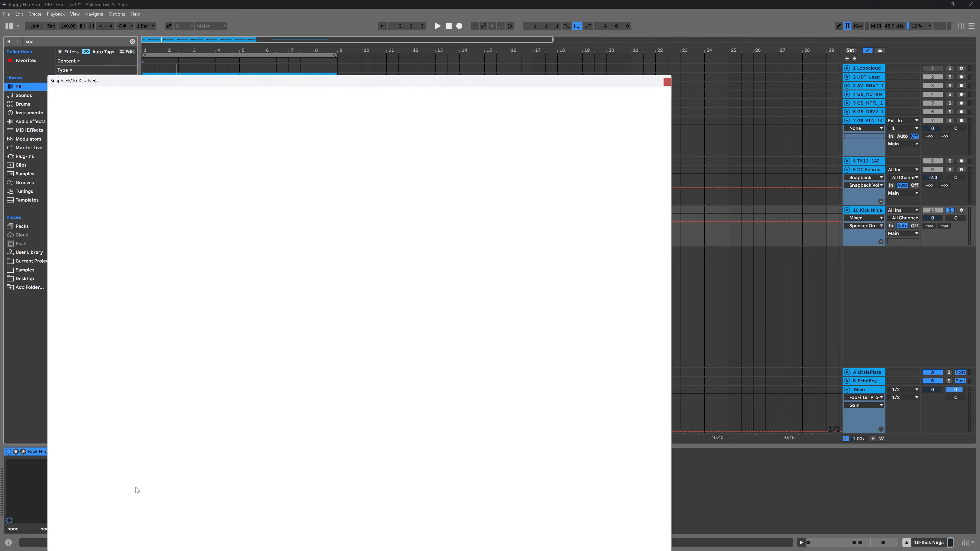
{"action": "left_click_drag", "start_coordinate": [356, 89], "coordinate": [487, 54]}
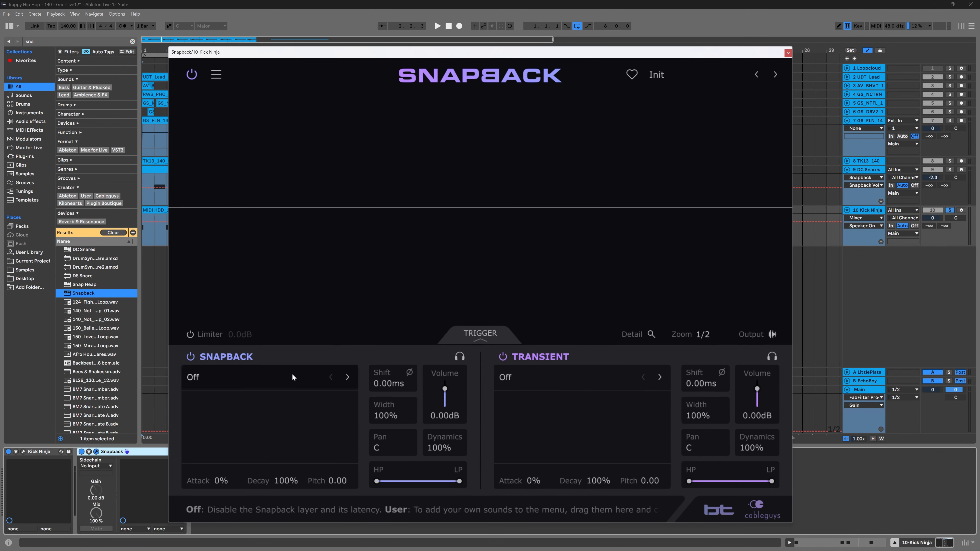
Choose Reverse Bright > 80s Cymbal 1 as the snapback sample, with 90% attack and -6.45 dB volume, and audition it.
{"action": "left_click", "coordinate": [196, 379]}
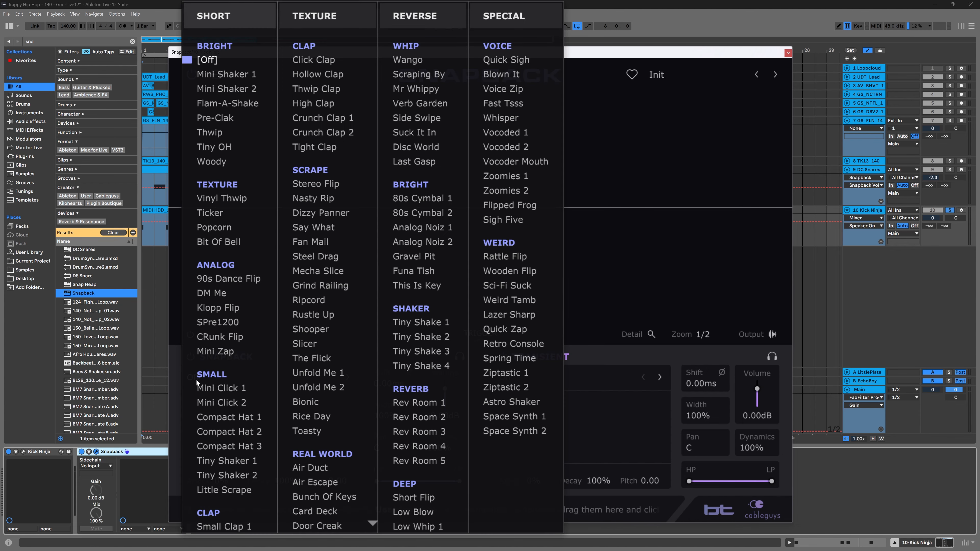
{"action": "left_click", "coordinate": [426, 197]}
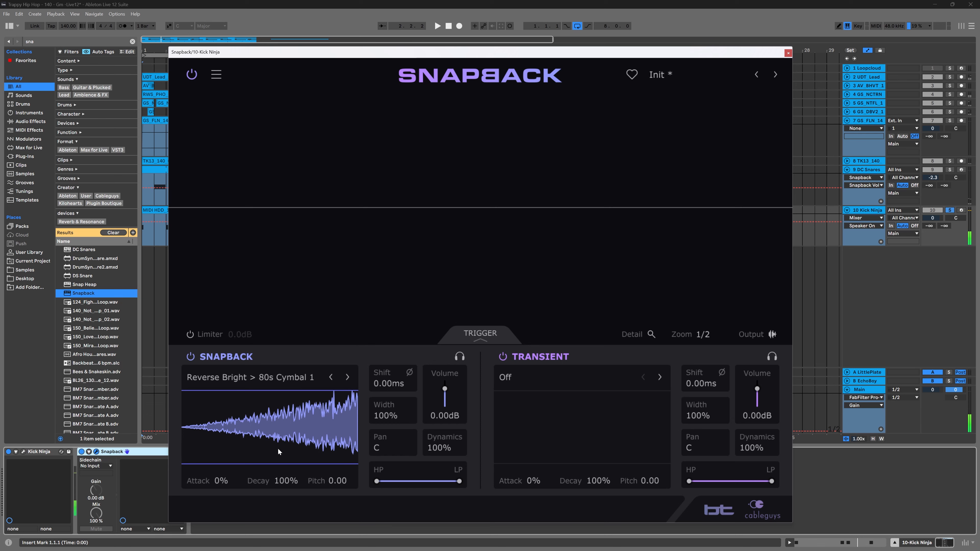
{"action": "left_click_drag", "start_coordinate": [221, 480], "coordinate": [221, 443]}
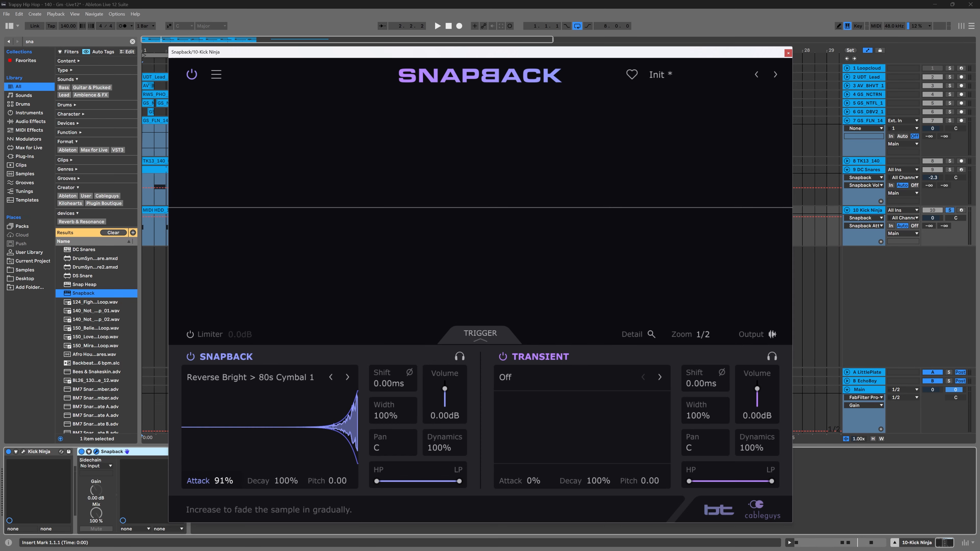
{"action": "key", "text": "space"}
{"action": "left_click_drag", "start_coordinate": [444, 388], "coordinate": [444, 390]}
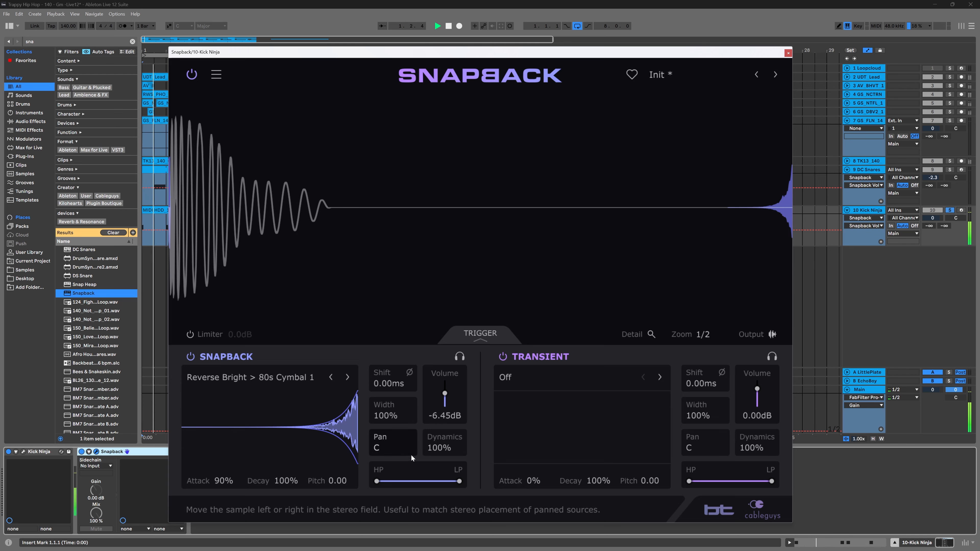
{"action": "key", "text": "space"}
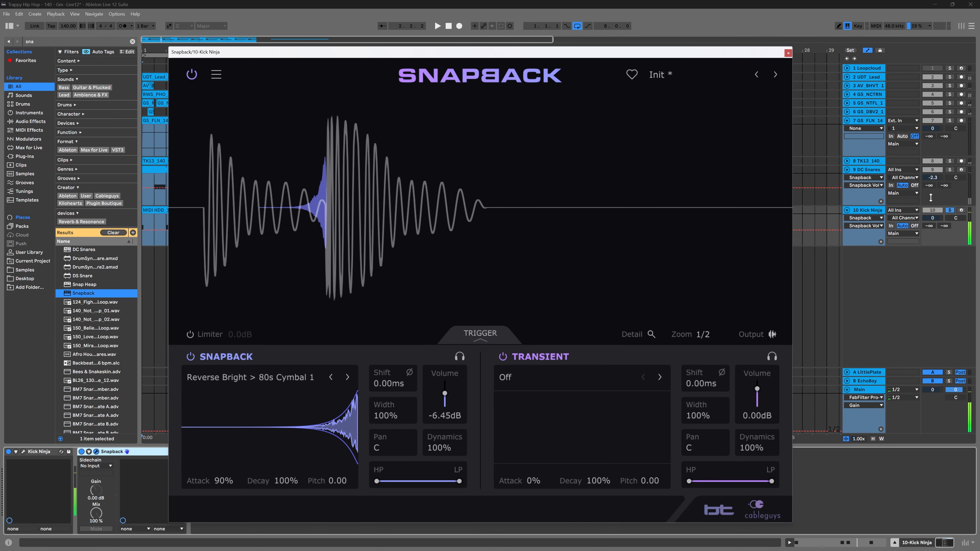
Unsolo the Kick Ninja track and lower the snapback layer's volume to -13.9 dB while playing the full mix.
{"action": "left_click", "coordinate": [949, 210]}
{"action": "key", "text": "space"}
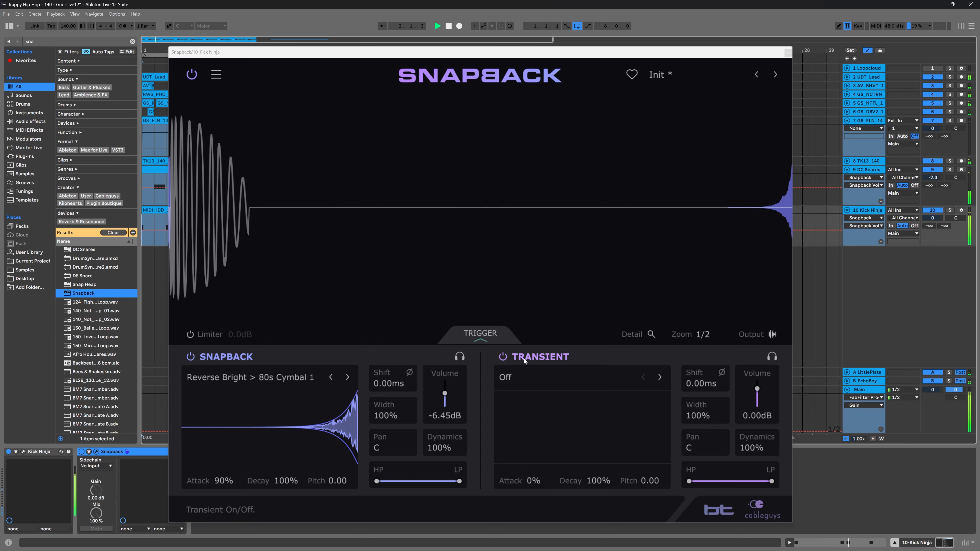
{"action": "left_click_drag", "start_coordinate": [444, 393], "coordinate": [444, 398]}
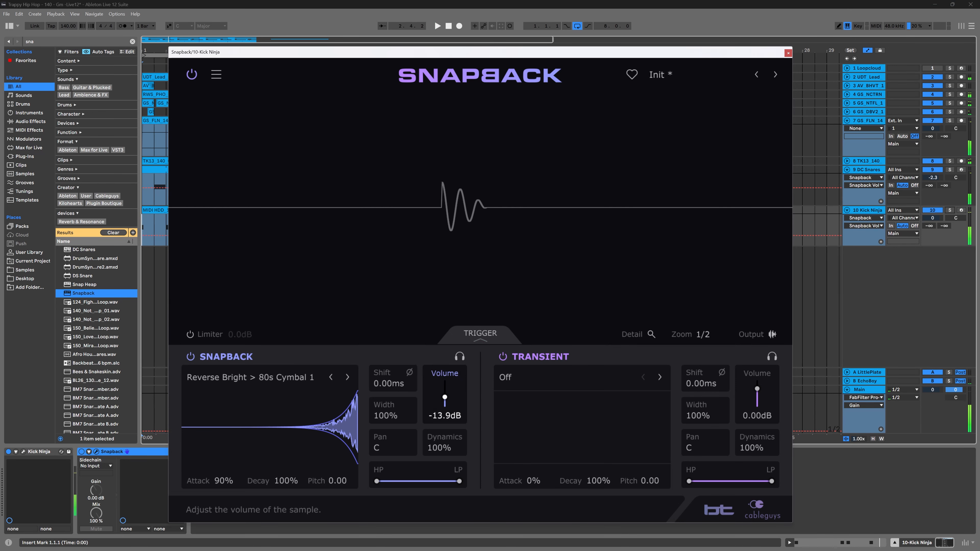
Change the snapback sample to Texture Clap > Crunch Clap 1, with its volume at -7.94 dB and attack at 83%.
{"action": "left_click", "coordinate": [310, 380]}
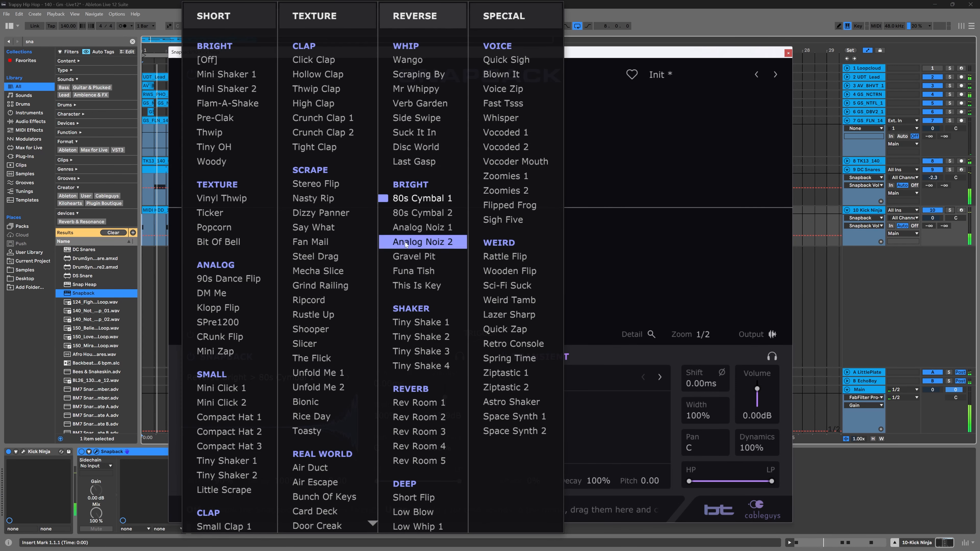
{"action": "scroll", "coordinate": [422, 435], "scroll_direction": "down", "scroll_amount": 3}
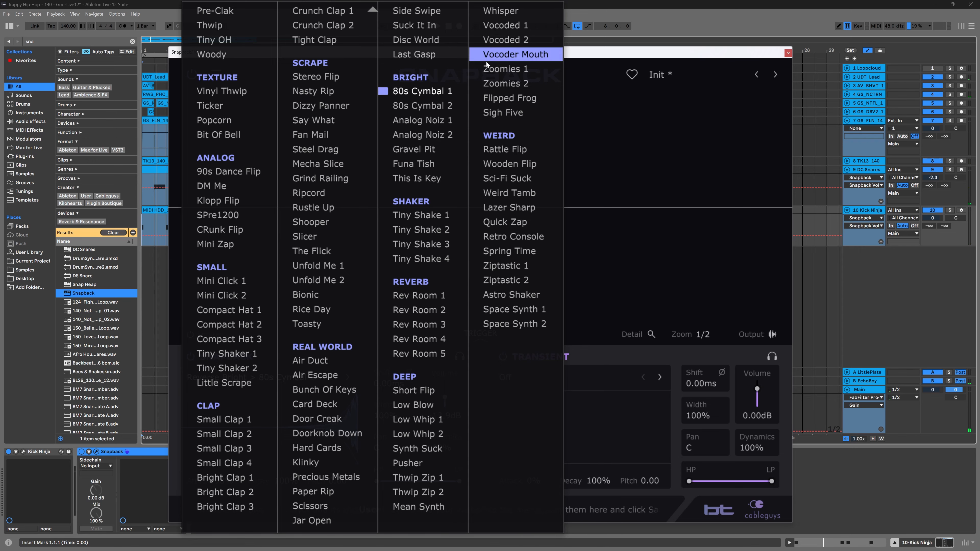
{"action": "scroll", "coordinate": [422, 270], "scroll_direction": "up", "scroll_amount": 3}
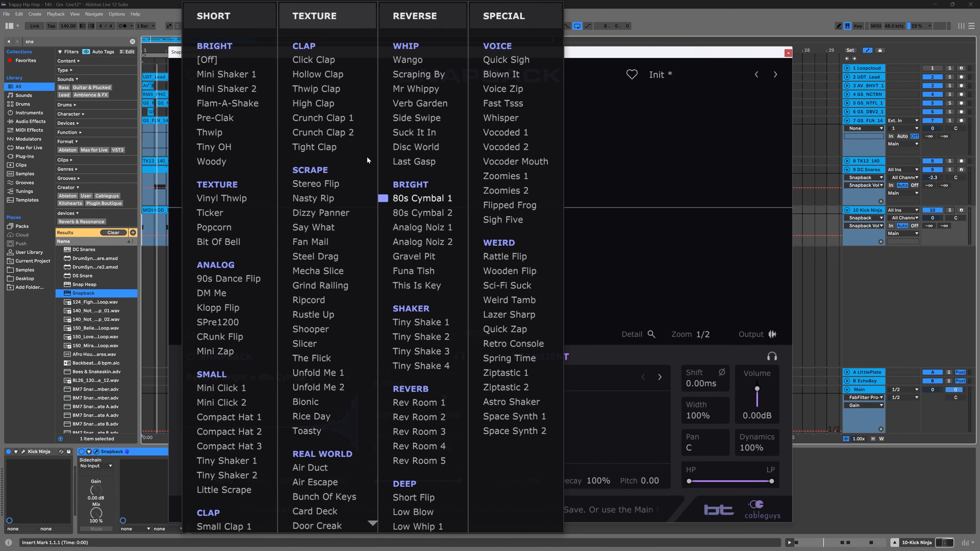
{"action": "left_click", "coordinate": [324, 118]}
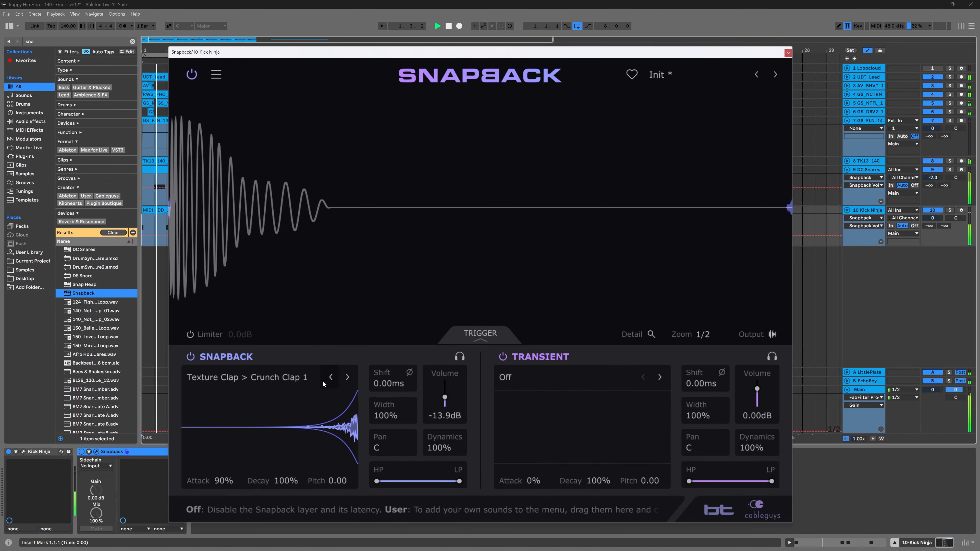
{"action": "left_click_drag", "start_coordinate": [444, 397], "coordinate": [445, 390]}
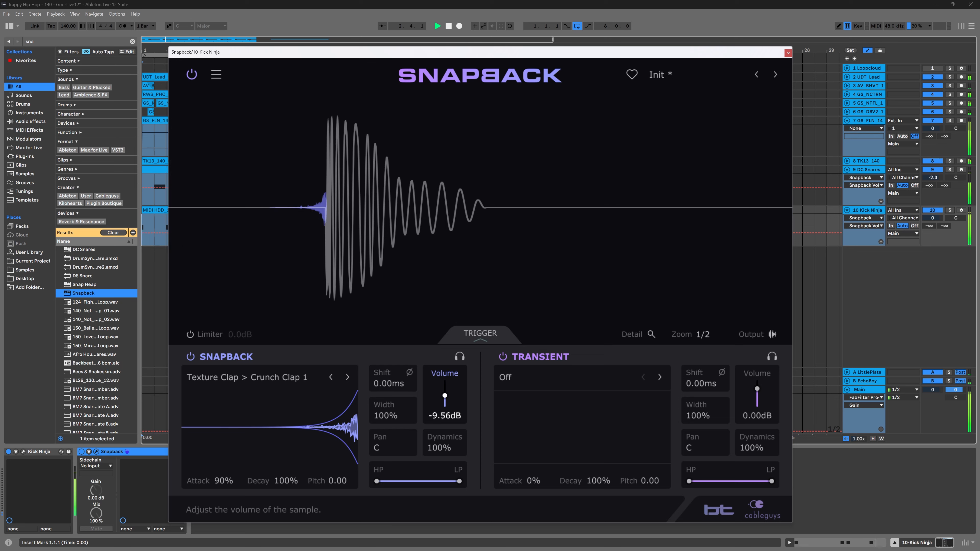
{"action": "left_click_drag", "start_coordinate": [223, 480], "coordinate": [224, 486]}
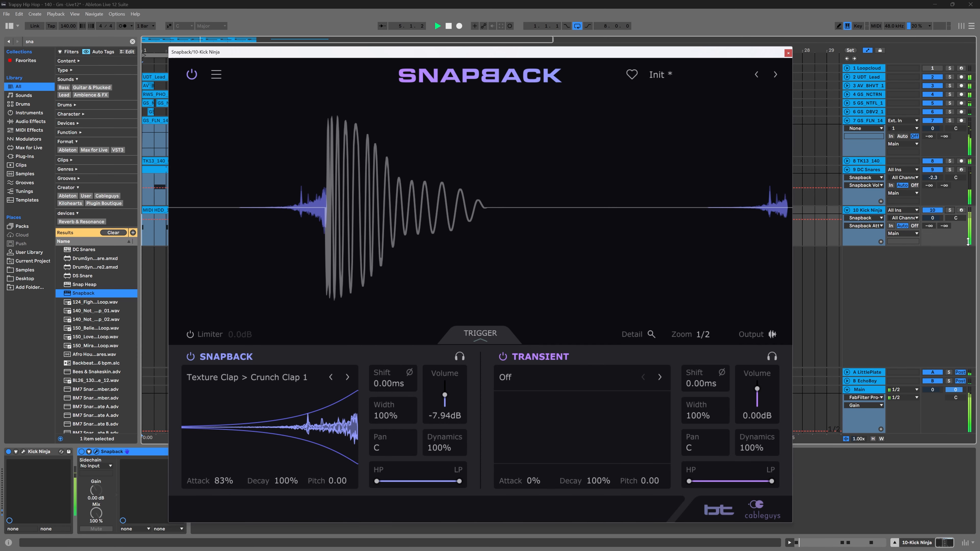
Solo the Kick Ninja track and set the transient layer to Texture Perc > Shaker 1 at -15.6 dB volume.
{"action": "left_click", "coordinate": [949, 210]}
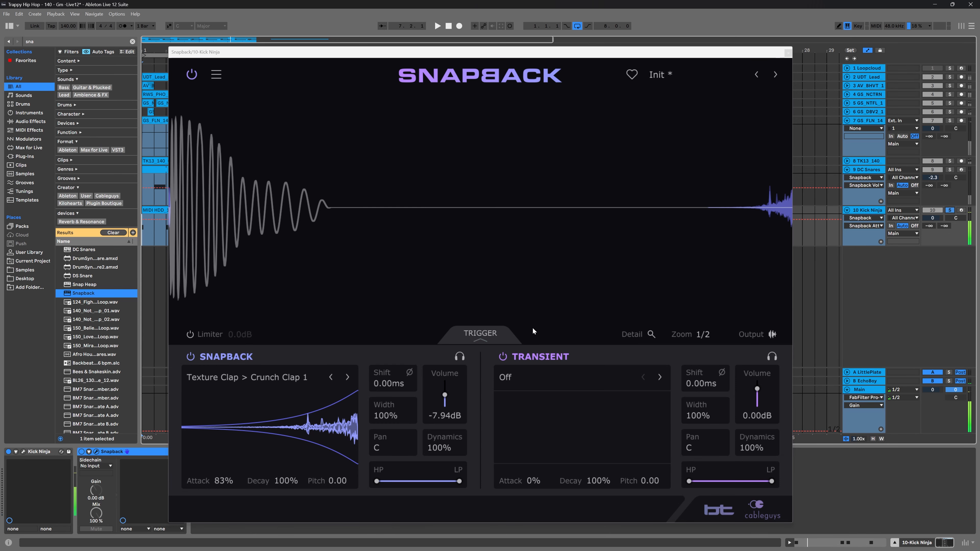
{"action": "left_click", "coordinate": [521, 378]}
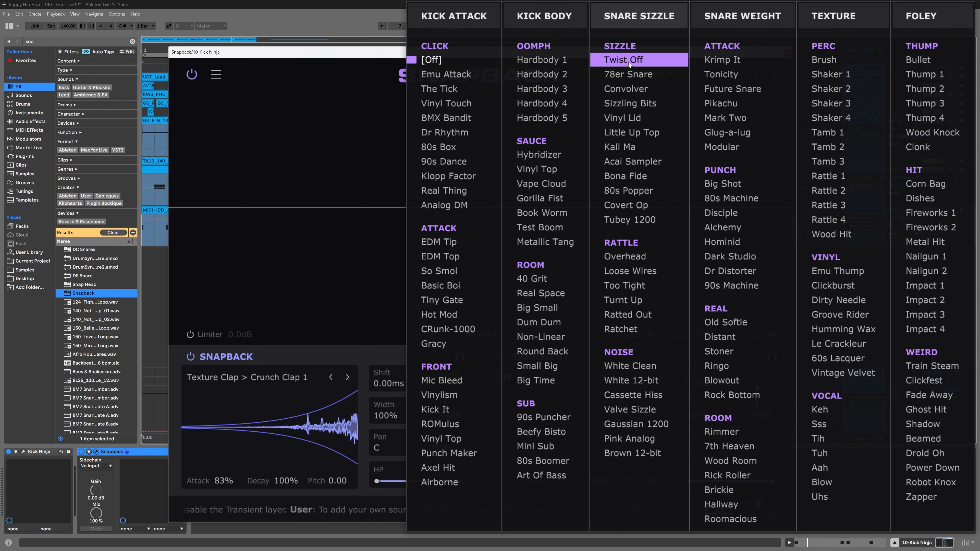
{"action": "left_click", "coordinate": [841, 76]}
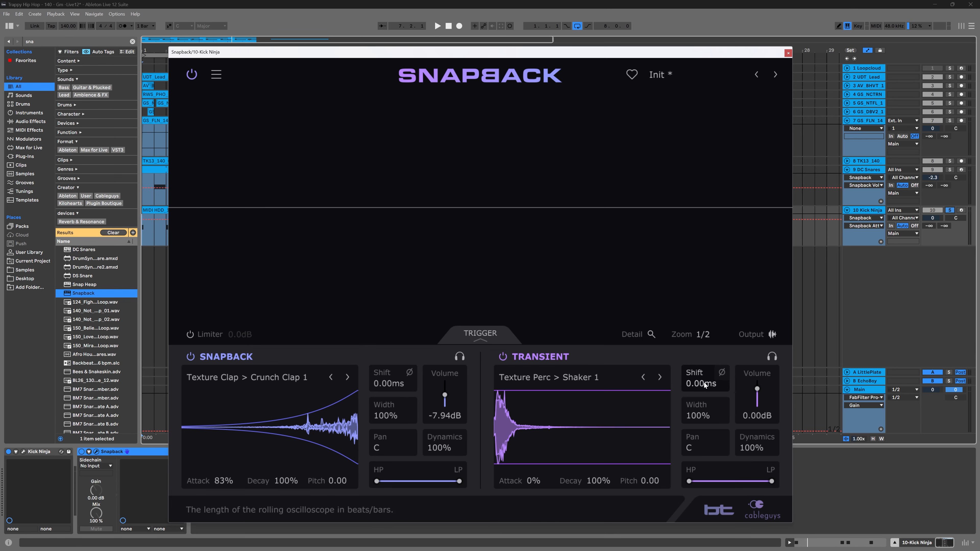
{"action": "key", "text": "space"}
{"action": "left_click_drag", "start_coordinate": [758, 390], "coordinate": [758, 422]}
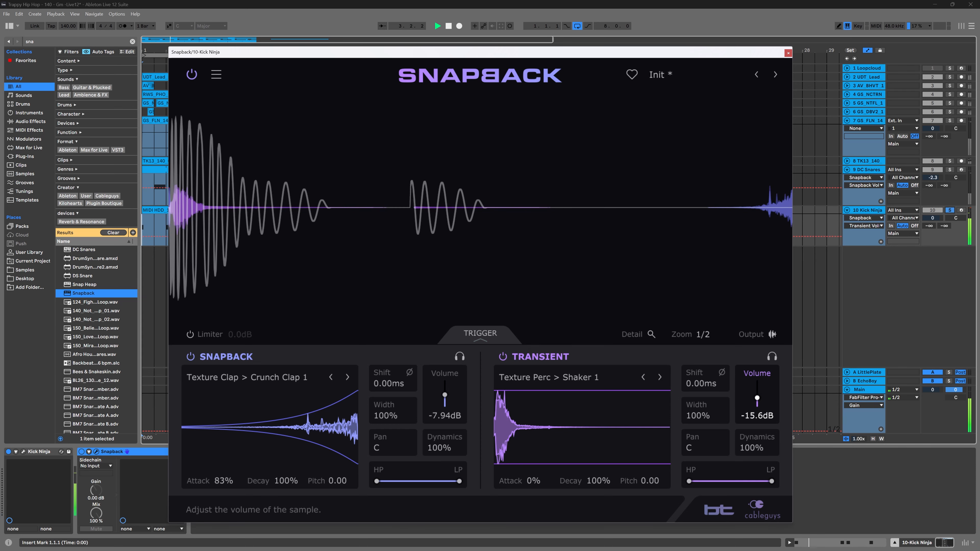
Unsolo the Kick Ninja track and lower the transient layer's volume slightly while playing the full mix.
{"action": "key", "text": "space"}
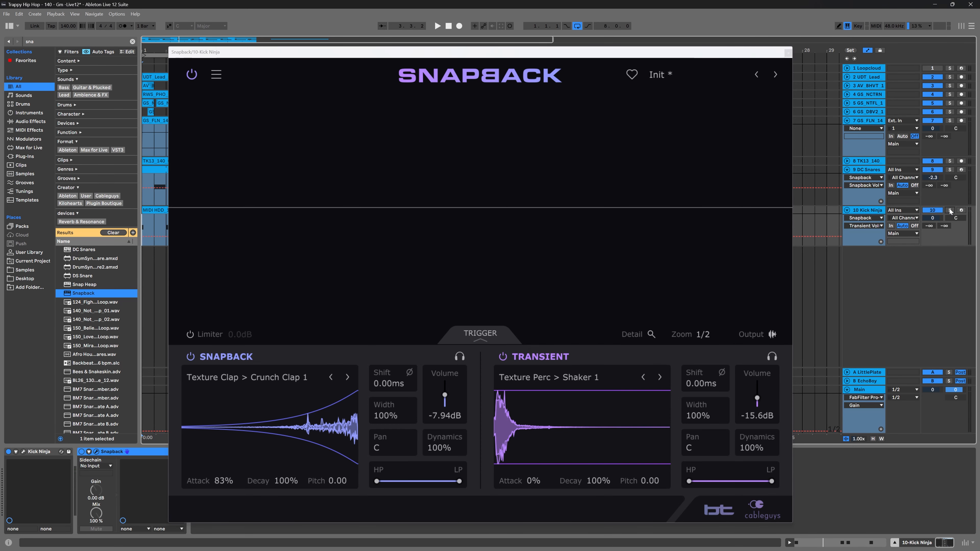
{"action": "key", "text": "space"}
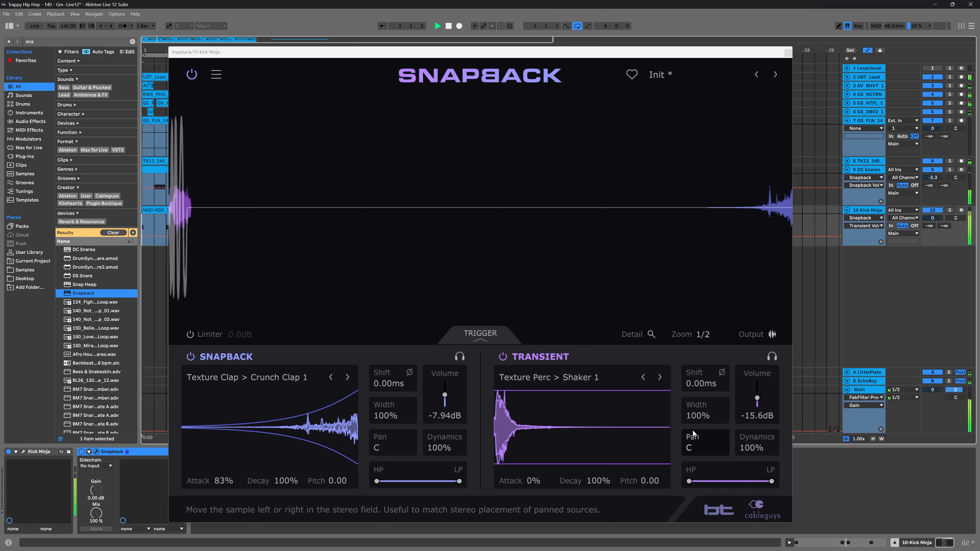
{"action": "left_click_drag", "start_coordinate": [757, 397], "coordinate": [757, 400]}
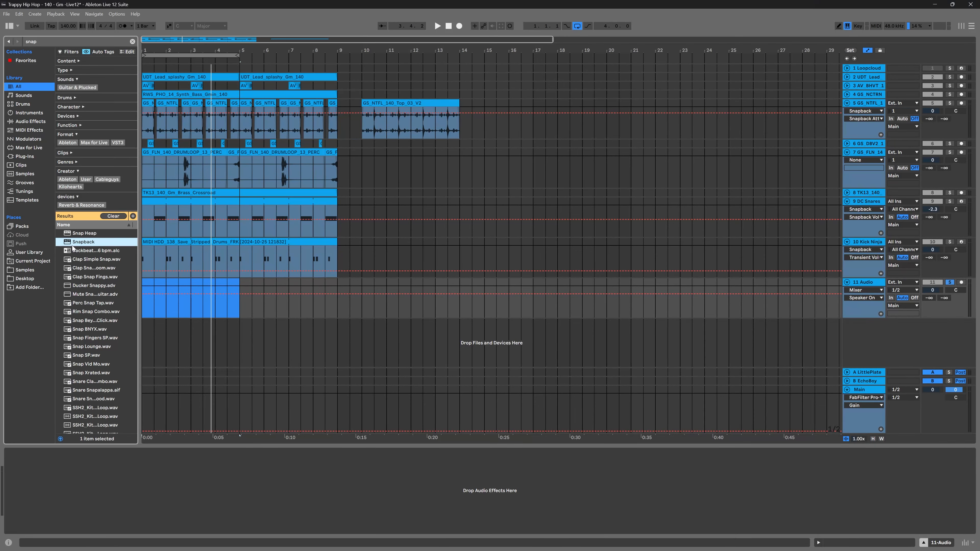
Add Snapback to the 11-Audio track and set its sidechain input to 9-DC Snares.
{"action": "left_click_drag", "start_coordinate": [169, 303], "coordinate": [189, 309]}
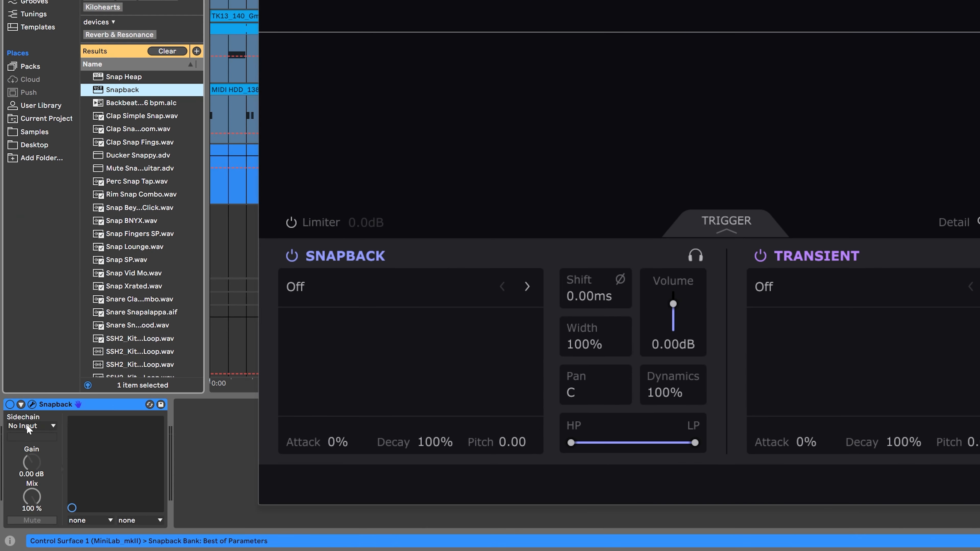
{"action": "left_click", "coordinate": [23, 465]}
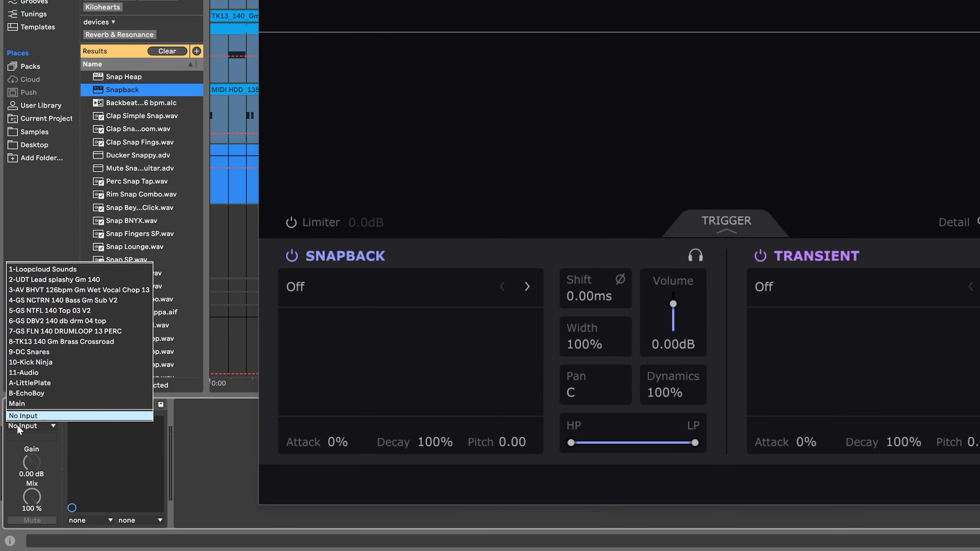
{"action": "left_click", "coordinate": [51, 352]}
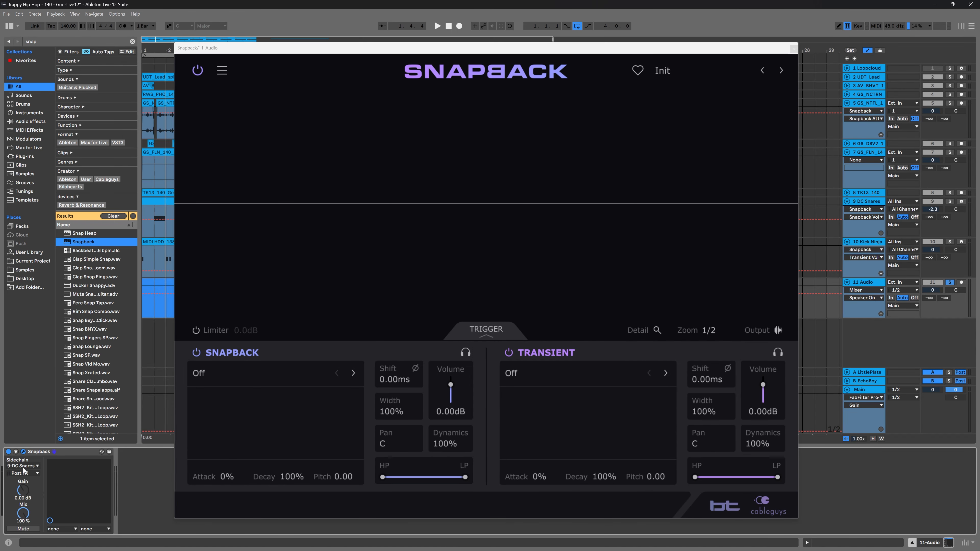
Show Snapback's trigger settings, choose Reverse Shaker > Tiny Shake 1 as the snapback sample and start playback.
{"action": "left_click", "coordinate": [487, 331]}
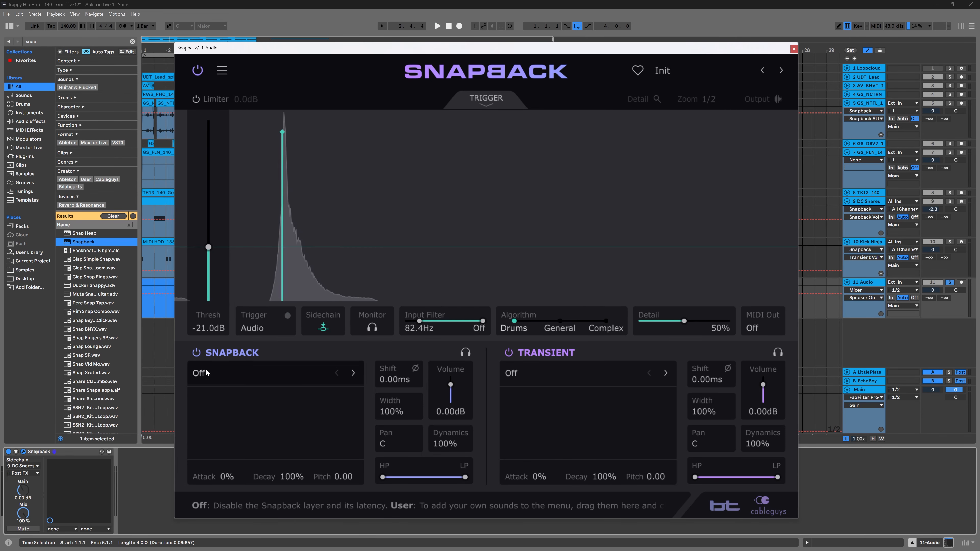
{"action": "left_click", "coordinate": [208, 379]}
{"action": "left_click", "coordinate": [435, 322]}
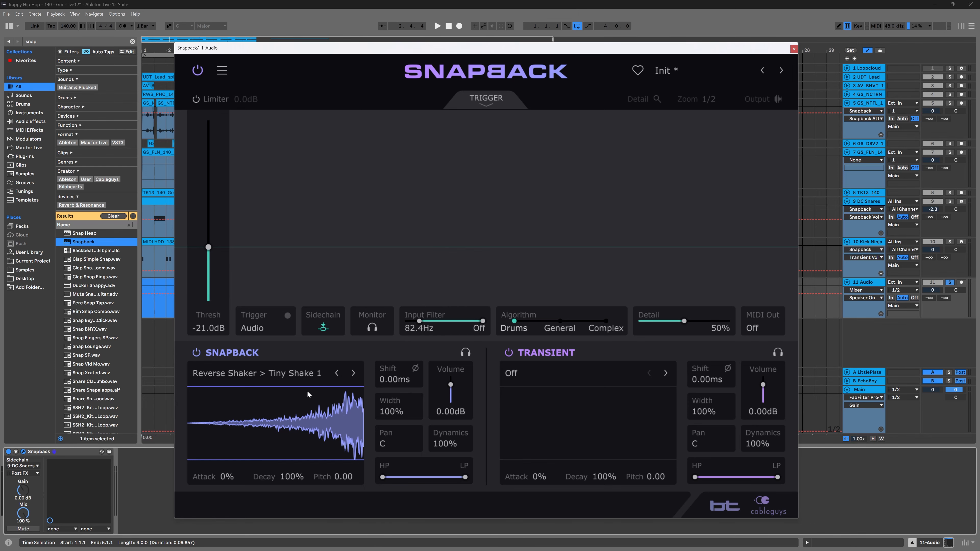
{"action": "key", "text": "space"}
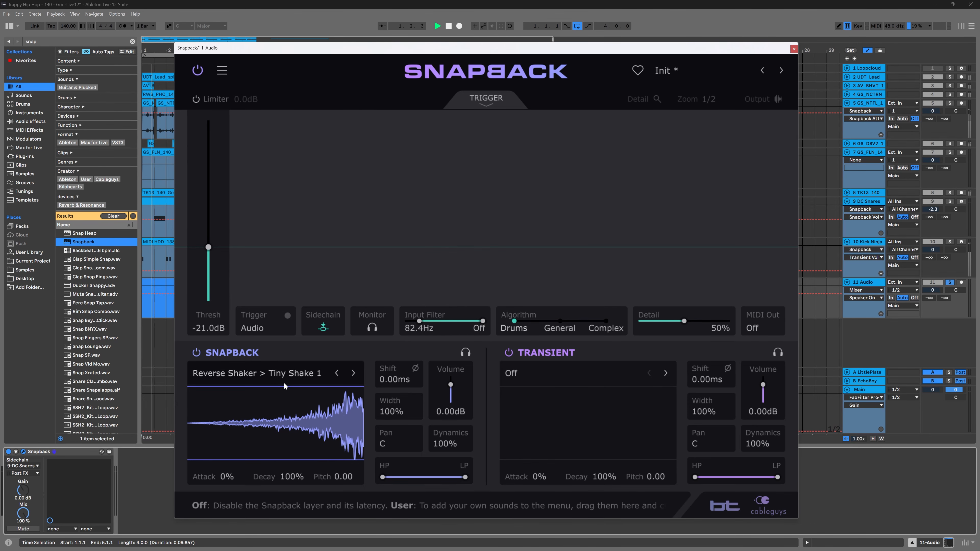
Audition Snare Real > Distant as the transient sample, then switch it to Snare Real > Stoner.
{"action": "left_click", "coordinate": [564, 365]}
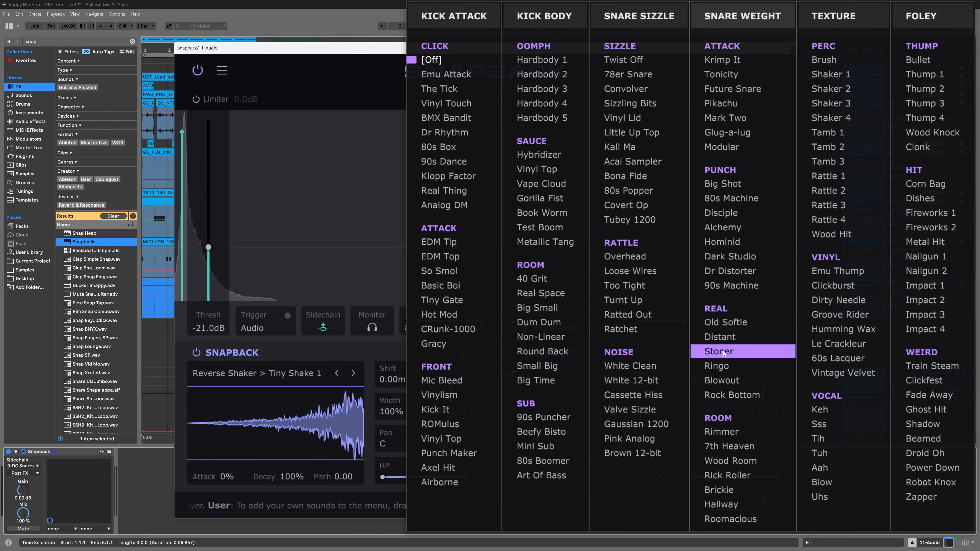
{"action": "left_click", "coordinate": [719, 337]}
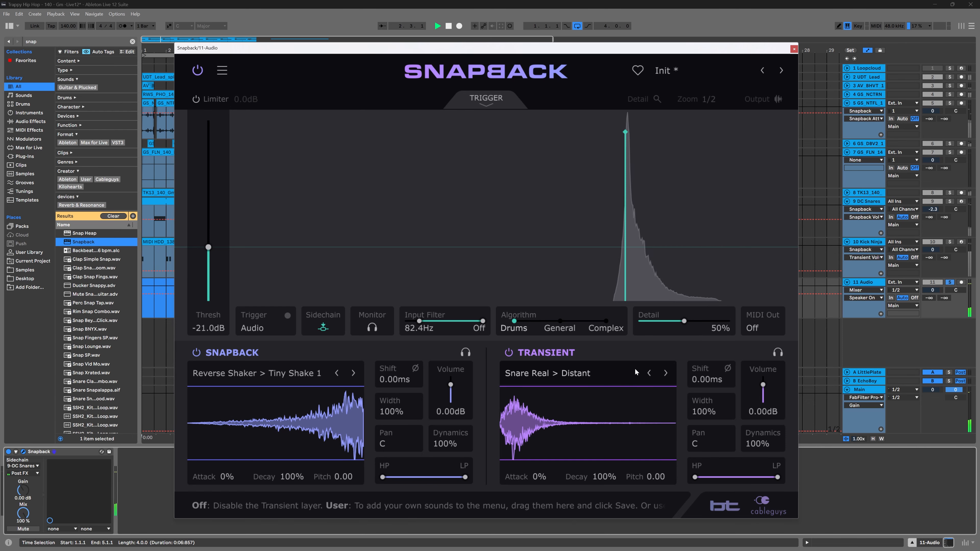
{"action": "left_click", "coordinate": [666, 373]}
{"action": "key", "text": "space"}
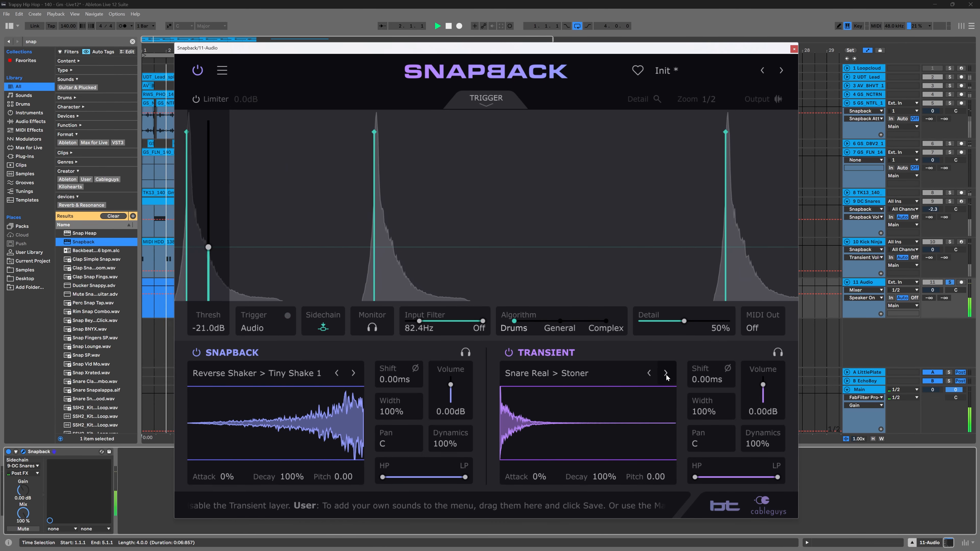
Set the Tiny Shake 1 snapback layer's attack to 87% and volume to -7.94 dB, and audition it.
{"action": "left_click_drag", "start_coordinate": [228, 476], "coordinate": [229, 435]}
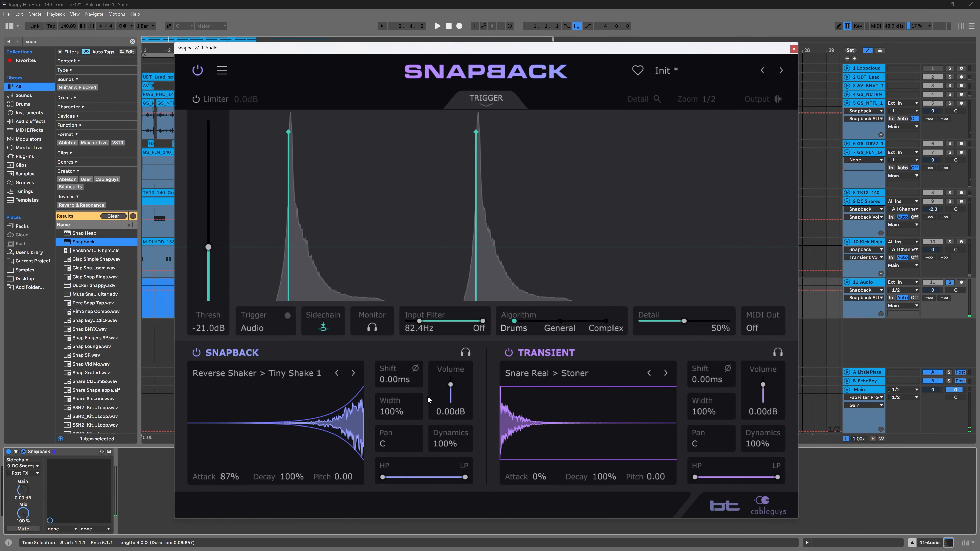
{"action": "left_click_drag", "start_coordinate": [450, 384], "coordinate": [450, 386]}
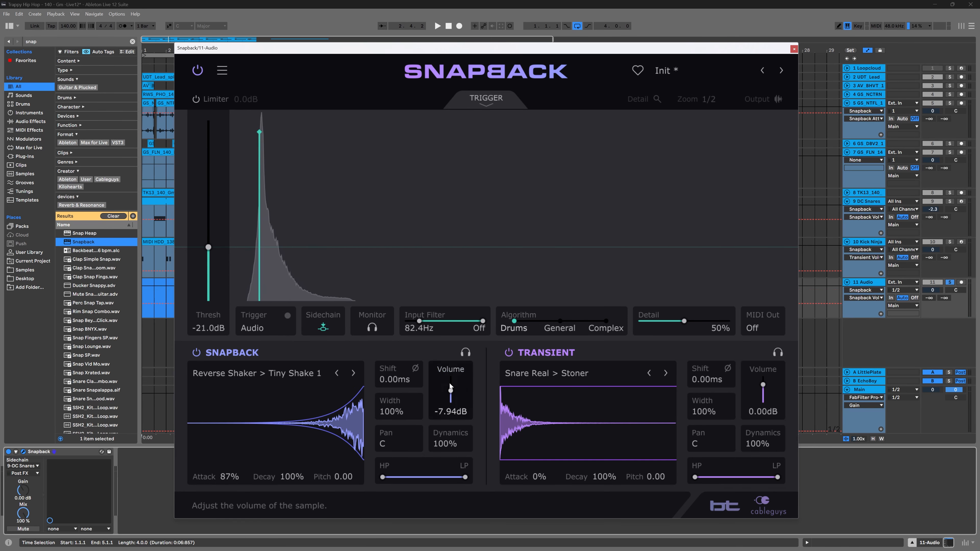
{"action": "key", "text": "space"}
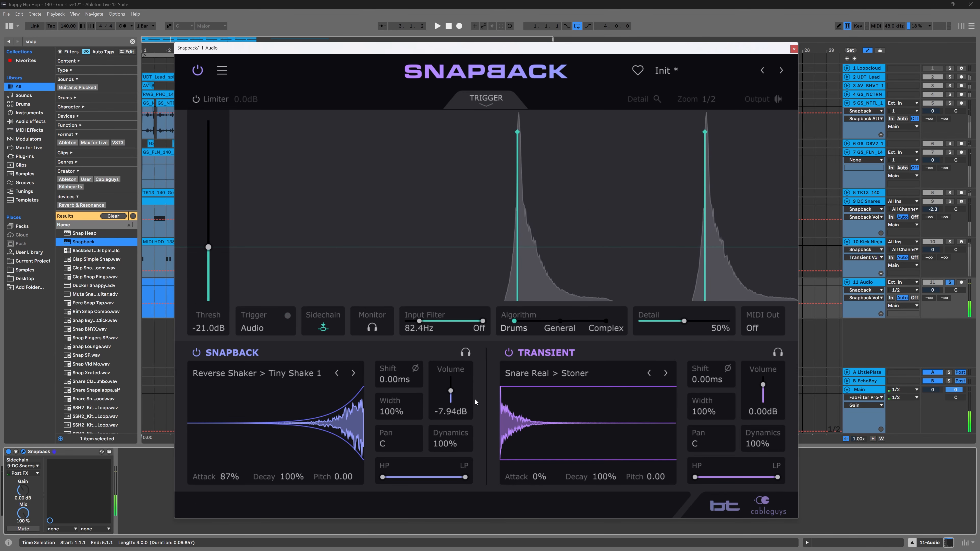
{"action": "left_click", "coordinate": [532, 374]}
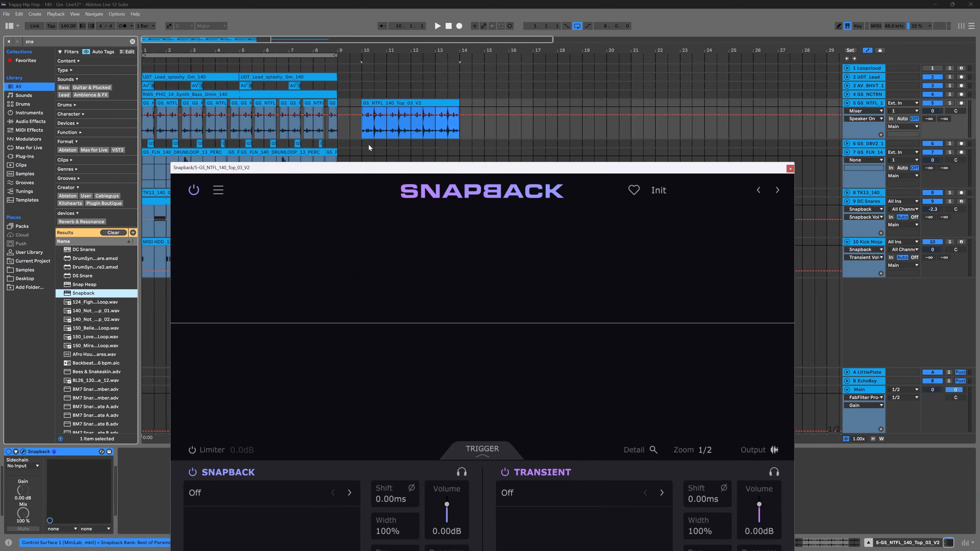
Select the GS_NTFL_140_Top_03_V2 clip, solo its track for playback and set Snapback's oscilloscope zoom to 1 Bar.
{"action": "left_click", "coordinate": [455, 127]}
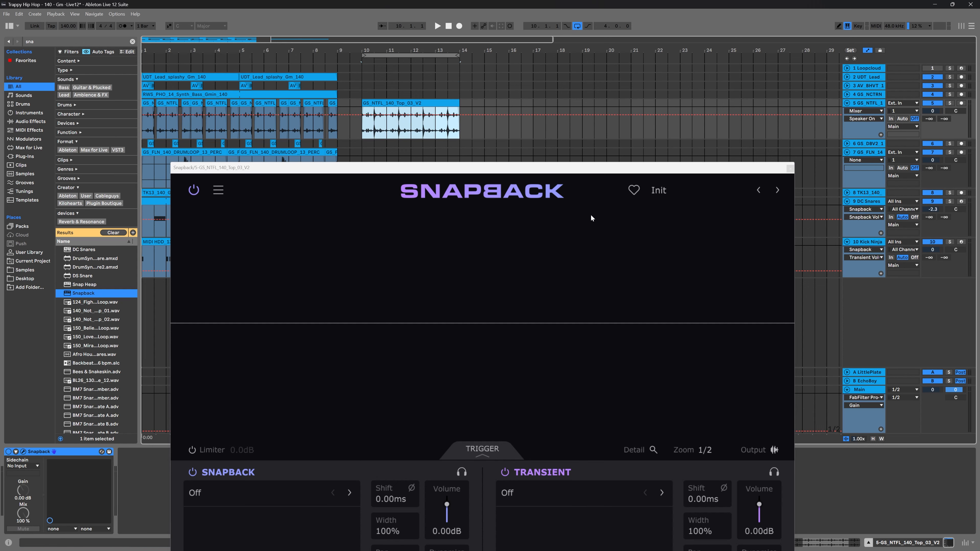
{"action": "left_click", "coordinate": [951, 104]}
{"action": "left_click_drag", "start_coordinate": [452, 169], "coordinate": [444, 49]}
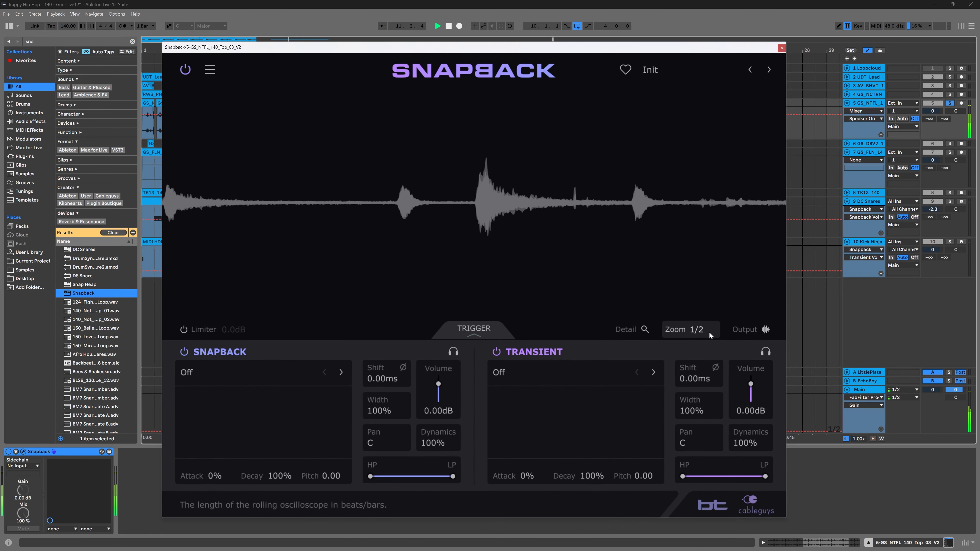
{"action": "left_click", "coordinate": [697, 330]}
{"action": "left_click", "coordinate": [698, 379]}
{"action": "key", "text": "space"}
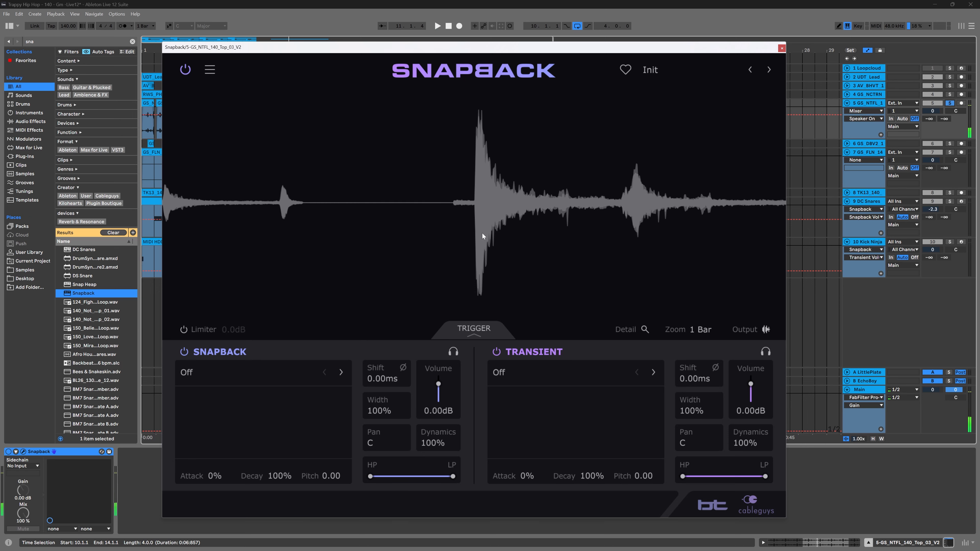
Choose Texture Scrape > Grind Railing as the snapback sample for the drum loop and audition it.
{"action": "left_click", "coordinate": [216, 371]}
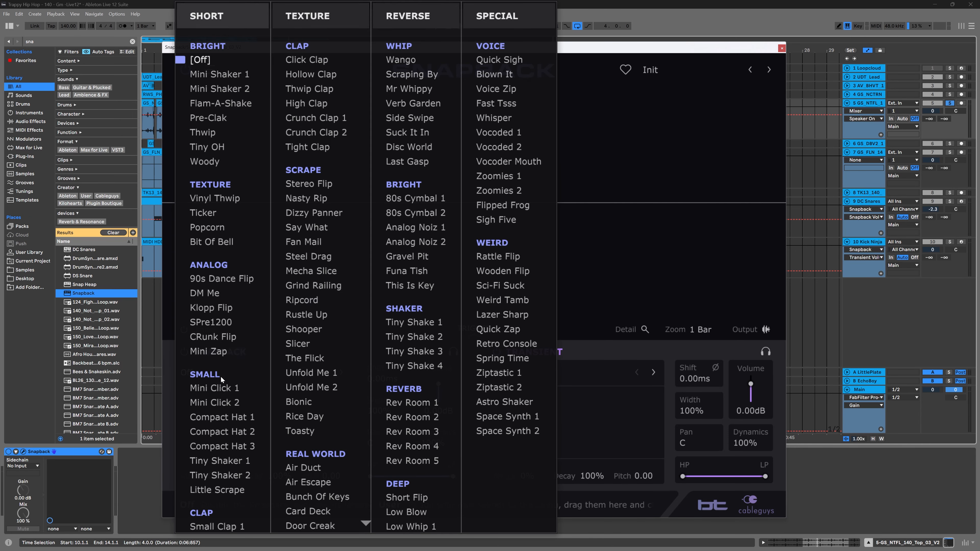
{"action": "left_click", "coordinate": [316, 284]}
{"action": "key", "text": "space"}
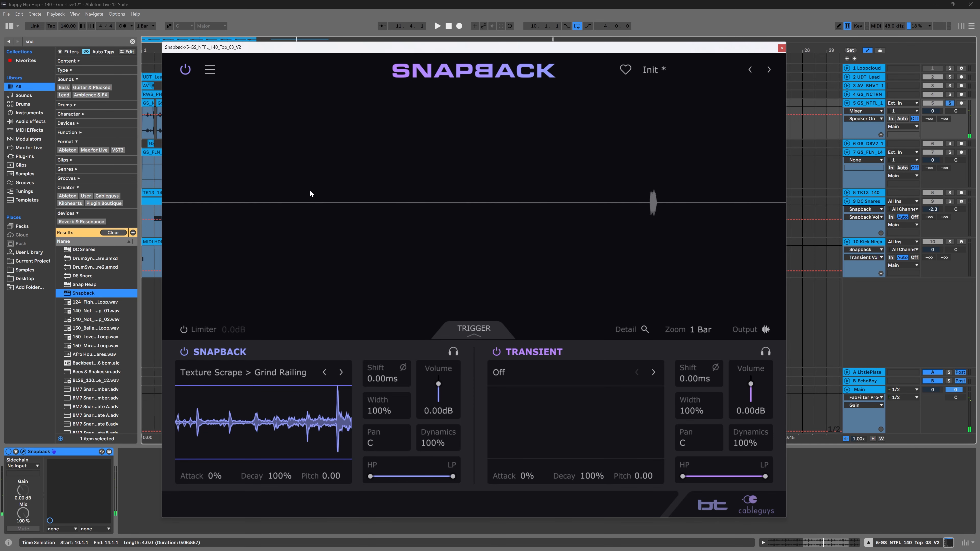
Set Snapback's trigger threshold to -7.00 dB and the Grind Railing layer's attack to 81%, then return to the waveform view.
{"action": "left_click", "coordinate": [473, 335]}
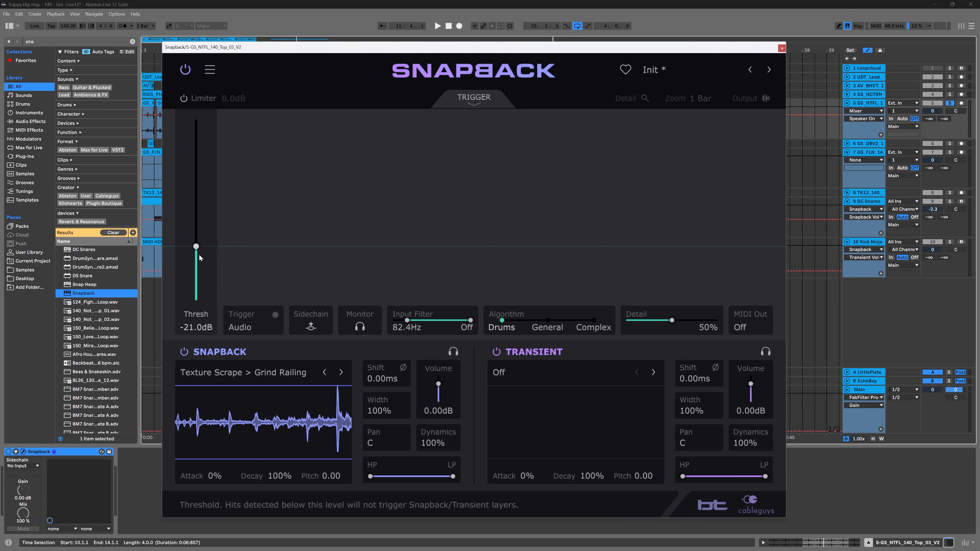
{"action": "left_click_drag", "start_coordinate": [196, 247], "coordinate": [196, 179]}
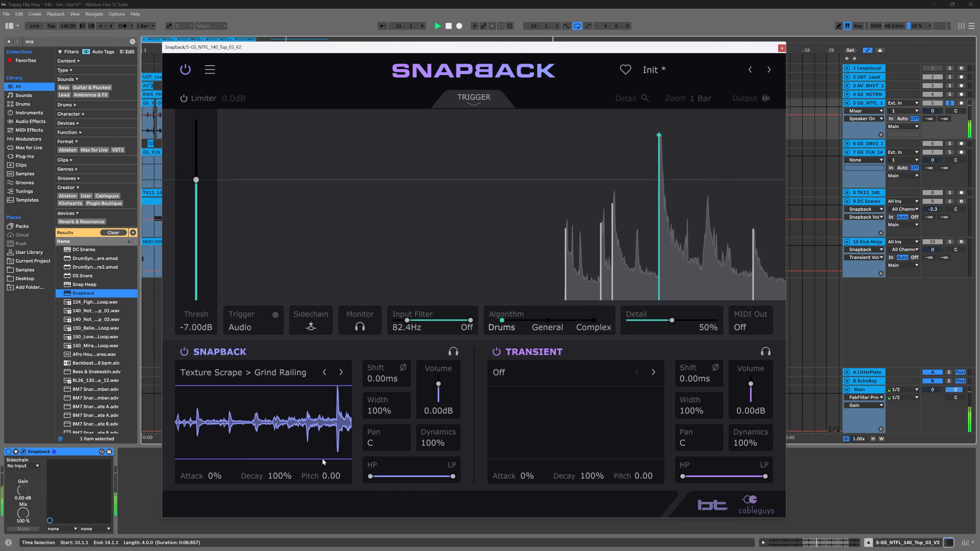
{"action": "left_click_drag", "start_coordinate": [213, 475], "coordinate": [213, 443]}
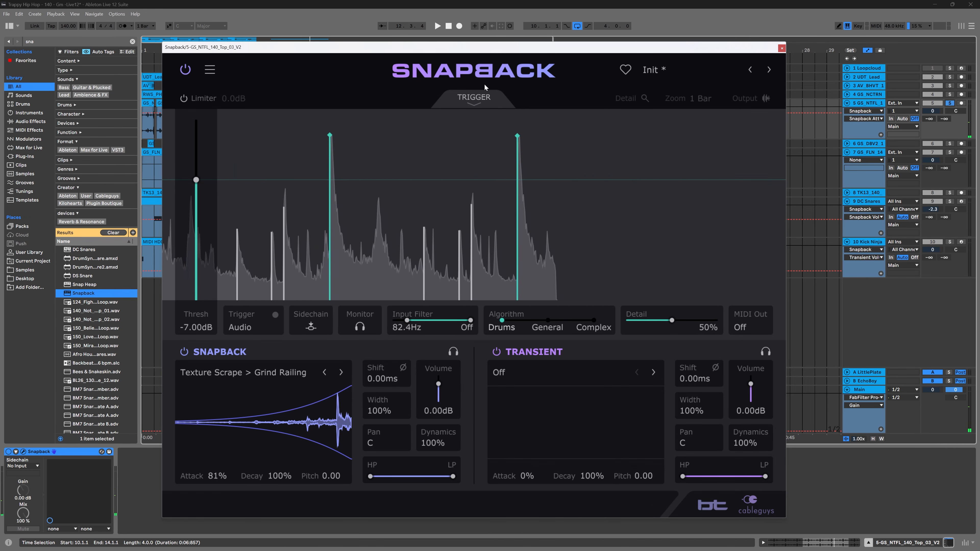
{"action": "left_click", "coordinate": [466, 98]}
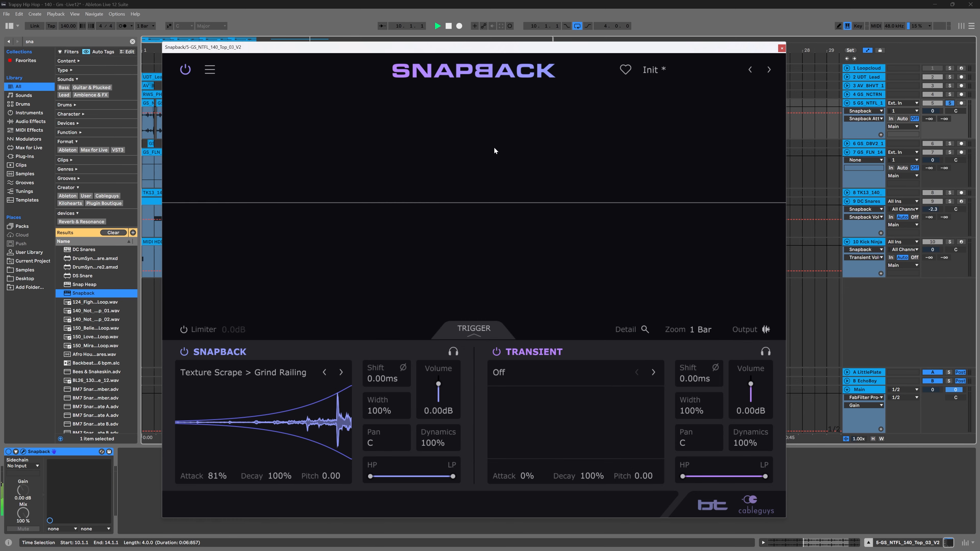